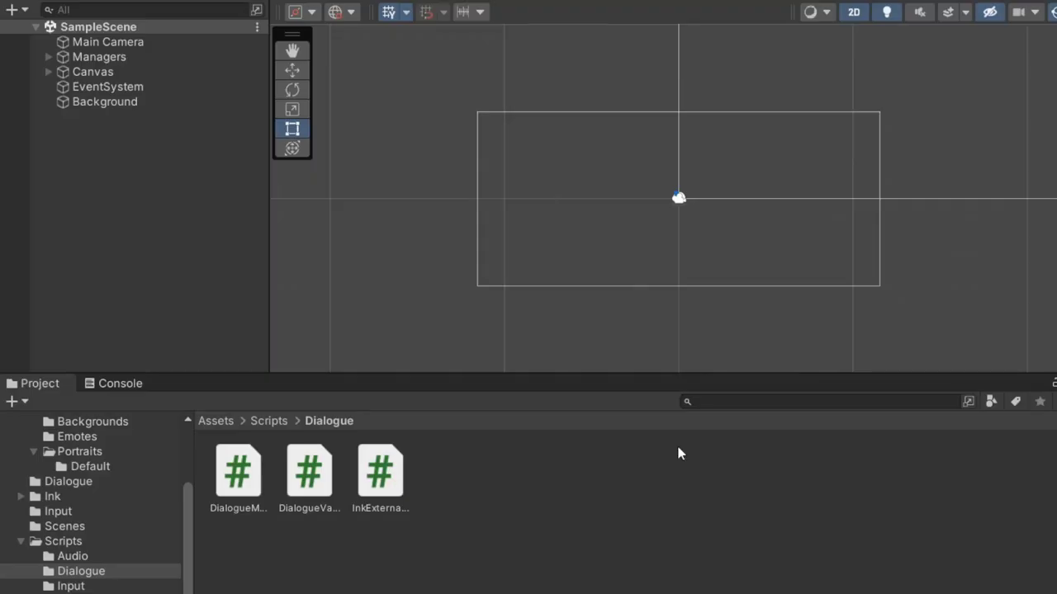
- Browse the Portraits folders, then select The Crash and S23-Entrance background images
{"action": "scroll", "coordinate": [83, 469], "scroll_direction": "up", "scroll_amount": 3}
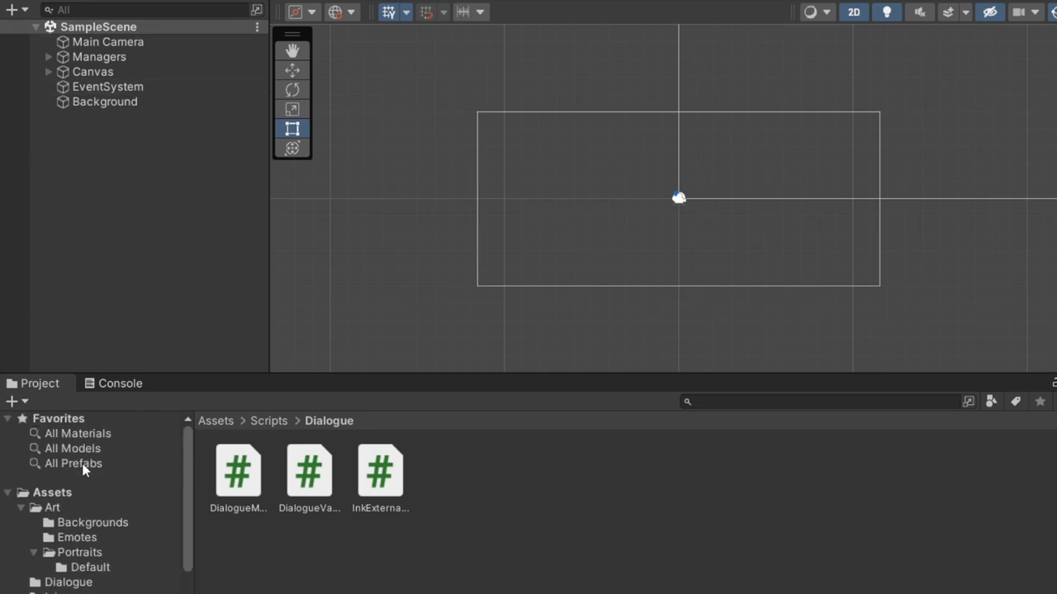
{"action": "left_click", "coordinate": [111, 546]}
{"action": "left_click", "coordinate": [118, 566]}
{"action": "left_click", "coordinate": [113, 552]}
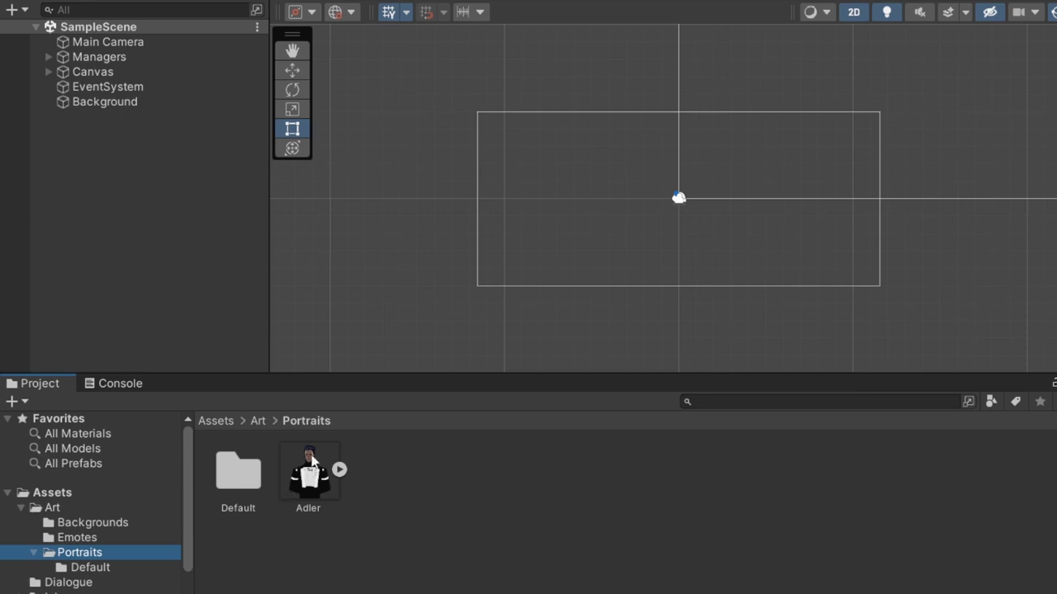
{"action": "left_click", "coordinate": [94, 538]}
{"action": "left_click", "coordinate": [121, 527]}
{"action": "scroll", "coordinate": [122, 528], "scroll_direction": "down", "scroll_amount": 3}
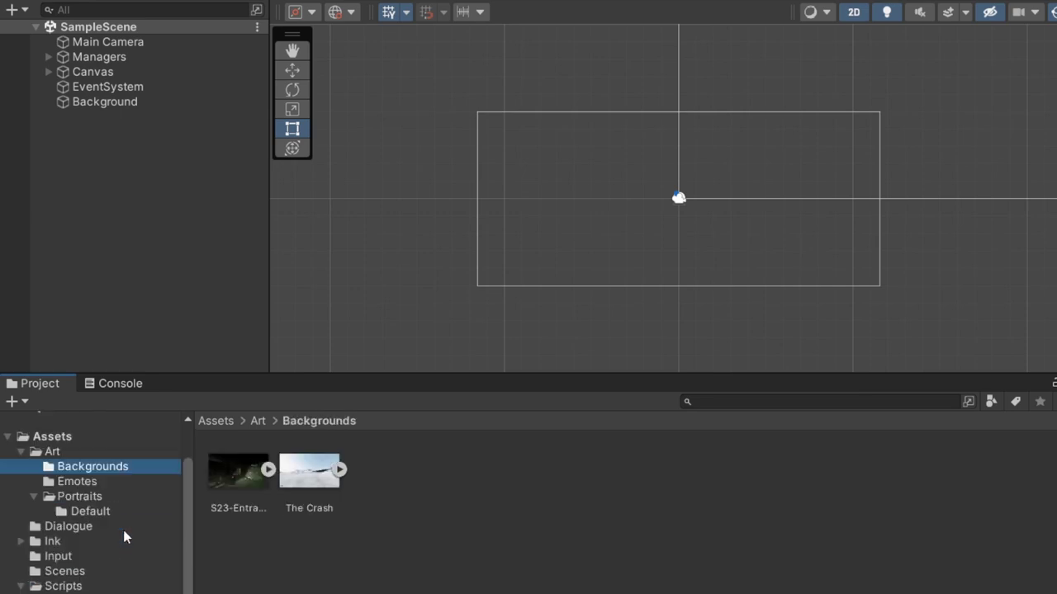
{"action": "left_click", "coordinate": [309, 488]}
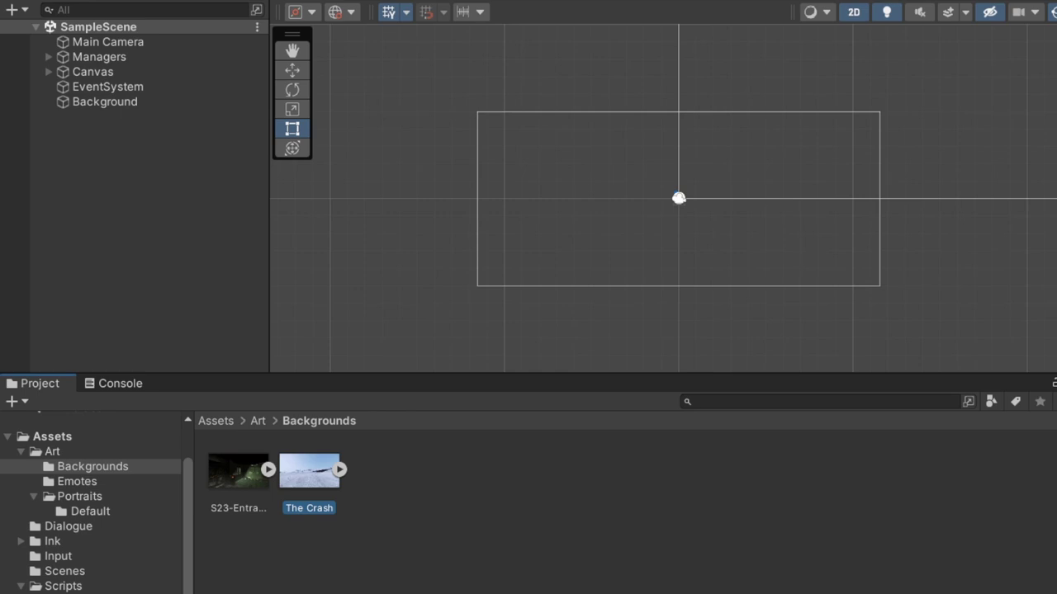
{"action": "left_click", "coordinate": [239, 471]}
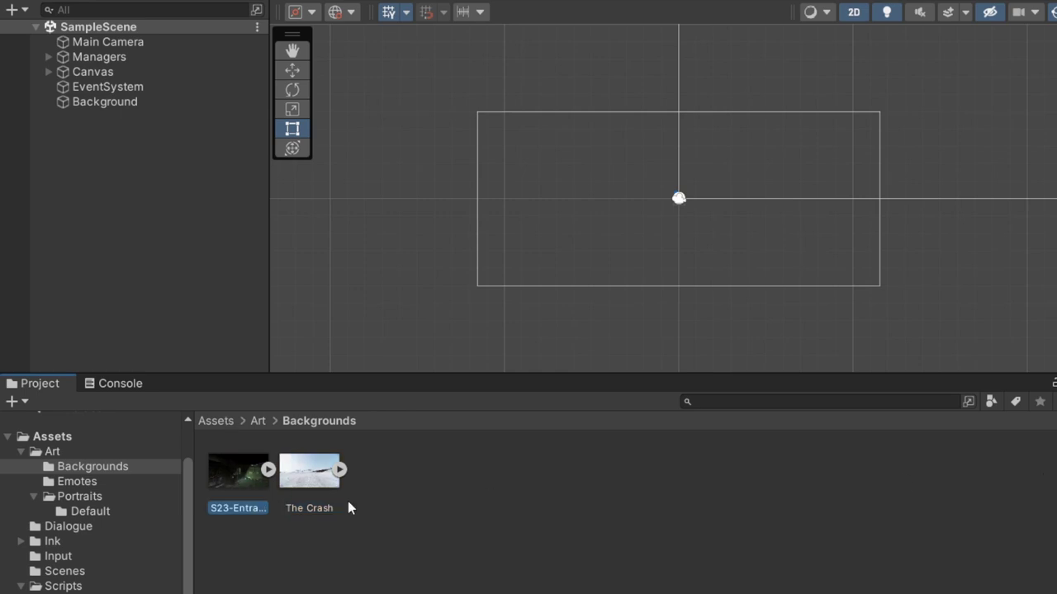
- Navigate to the Dialogue folder and select the Signalis story ink file
{"action": "left_click", "coordinate": [143, 481]}
{"action": "left_click", "coordinate": [147, 496]}
{"action": "scroll", "coordinate": [140, 520], "scroll_direction": "down", "scroll_amount": 3}
{"action": "left_click", "coordinate": [130, 483]}
{"action": "left_click", "coordinate": [179, 495]}
{"action": "left_click", "coordinate": [118, 469]}
{"action": "left_click", "coordinate": [118, 480]}
{"action": "left_click", "coordinate": [451, 479]}
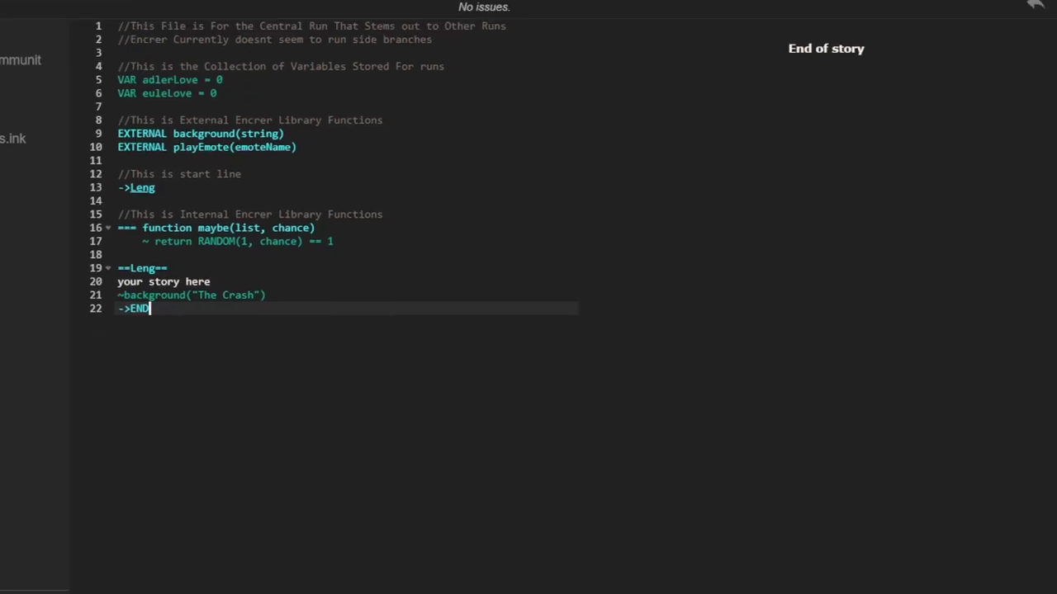
- Add the line 'blah blah #speaker: Adler' above ->END in the Leng knot
{"action": "left_click", "coordinate": [386, 250]}
{"action": "left_click", "coordinate": [391, 269]}
{"action": "left_click", "coordinate": [392, 283]}
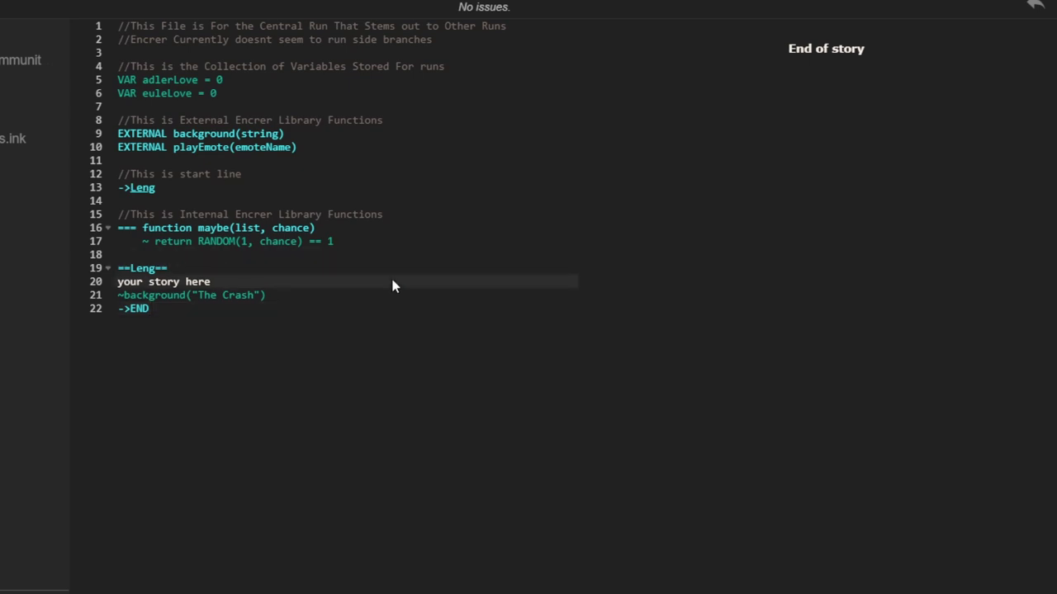
{"action": "key", "text": "Right"}
{"action": "key", "text": "Down"}
{"action": "key", "text": "Return"}
{"action": "key", "text": "Up"}
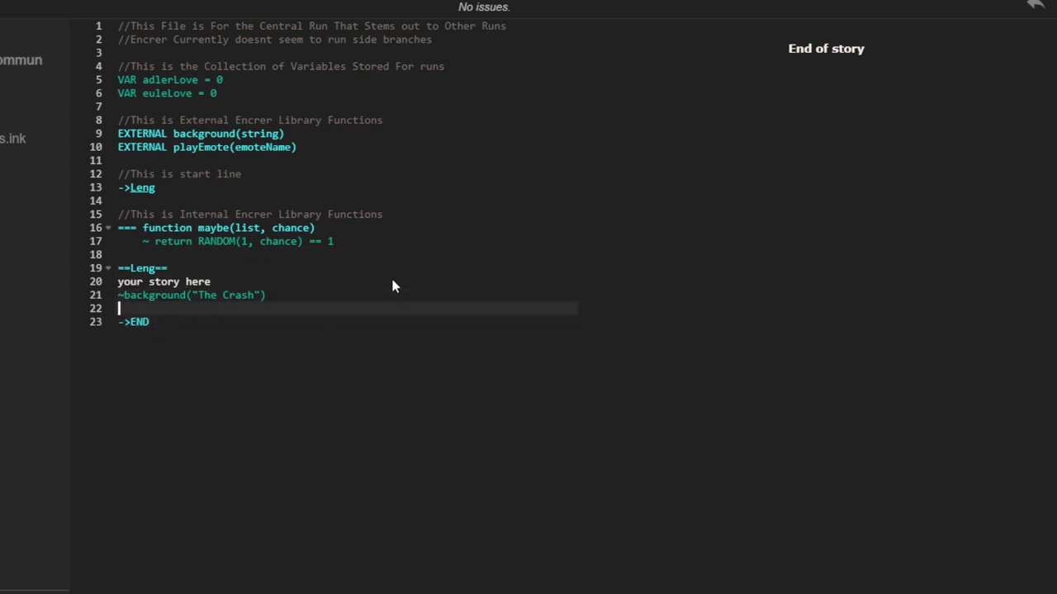
{"action": "type", "text": "blah blah #speaker: Adler"}
{"action": "key", "text": "Return"}
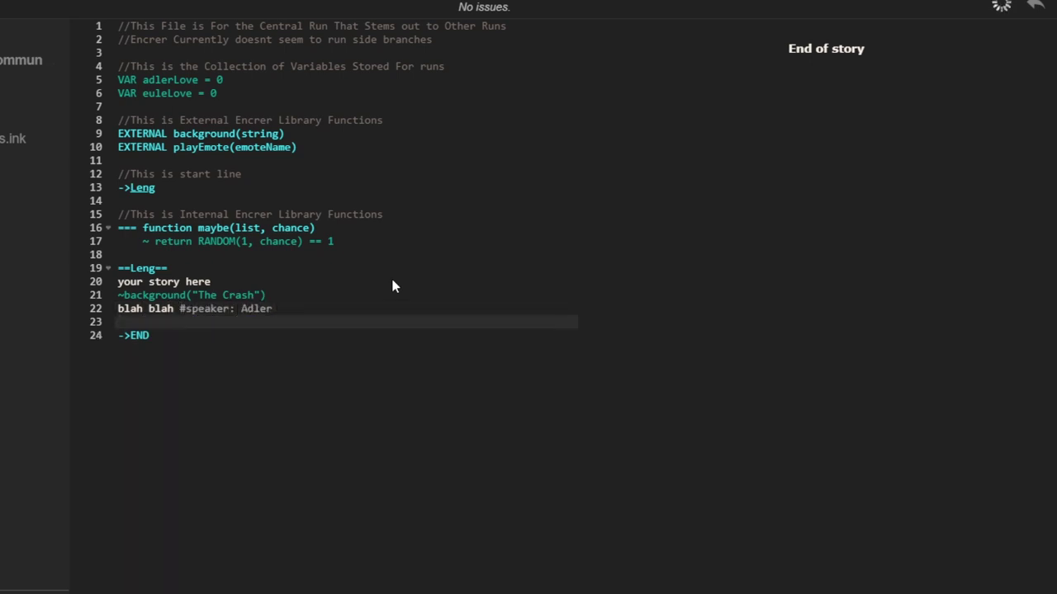
{"action": "type", "text": "blah blah #"}
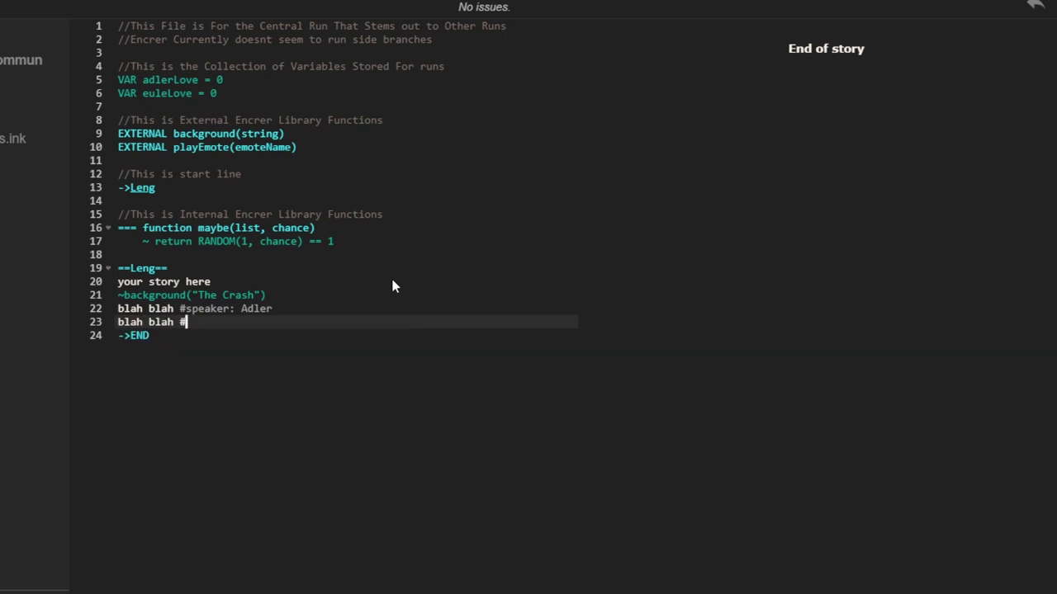
- Add the question 'Do you like ham' followed by '*yes' and '*no' choices
{"action": "key", "text": "BackSpace"}
{"action": "key", "text": "BackSpace"}
{"action": "key", "text": "BackSpace"}
{"action": "key", "text": "BackSpace"}
{"action": "key", "text": "BackSpace"}
{"action": "key", "text": "BackSpace"}
{"action": "key", "text": "BackSpace"}
{"action": "key", "text": "BackSpace"}
{"action": "key", "text": "BackSpace"}
{"action": "key", "text": "BackSpace"}
{"action": "key", "text": "BackSpace"}
{"action": "type", "text": "Do you like ham"}
{"action": "key", "text": "Return"}
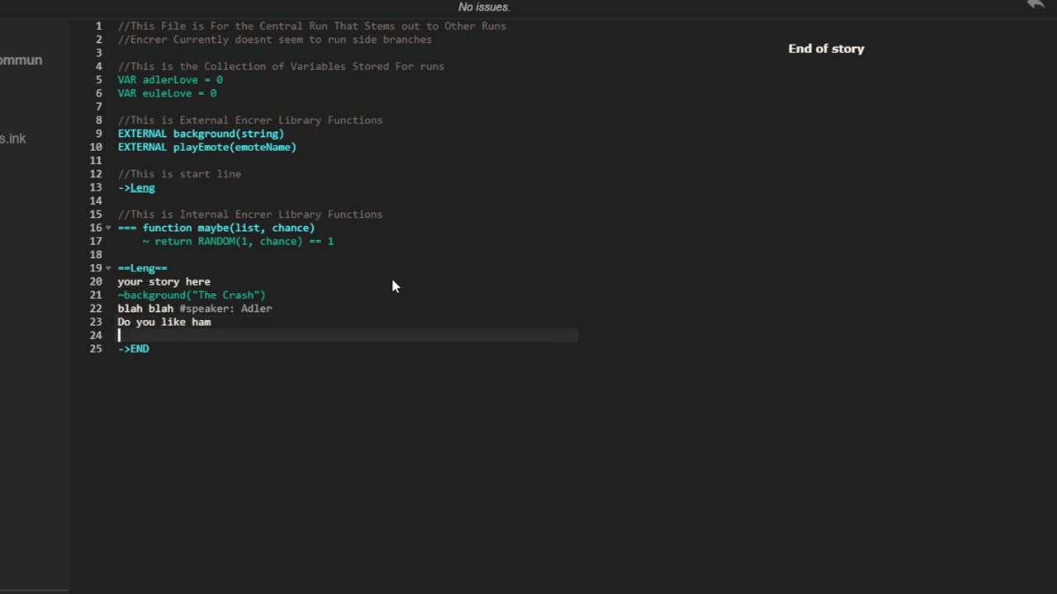
{"action": "type", "text": "*yes"}
{"action": "key", "text": "Return"}
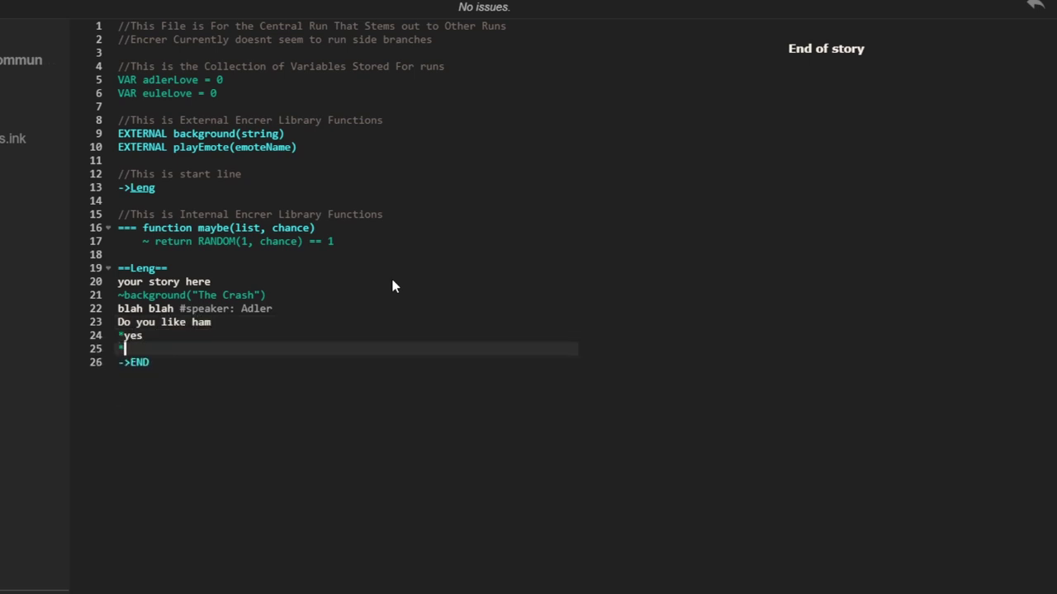
{"action": "type", "text": "*no"}
- Add an indented 'Damn why' reply under both the yes and no choices
{"action": "key", "text": "Right"}
{"action": "left_click", "coordinate": [259, 352]}
{"action": "left_click", "coordinate": [248, 337]}
{"action": "key", "text": "Return"}
{"action": "key", "text": "Tab"}
{"action": "type", "text": "Damn why"}
{"action": "key", "text": "Down"}
{"action": "key", "text": "Return"}
{"action": "key", "text": "Tab"}
{"action": "type", "text": "Damn why"}
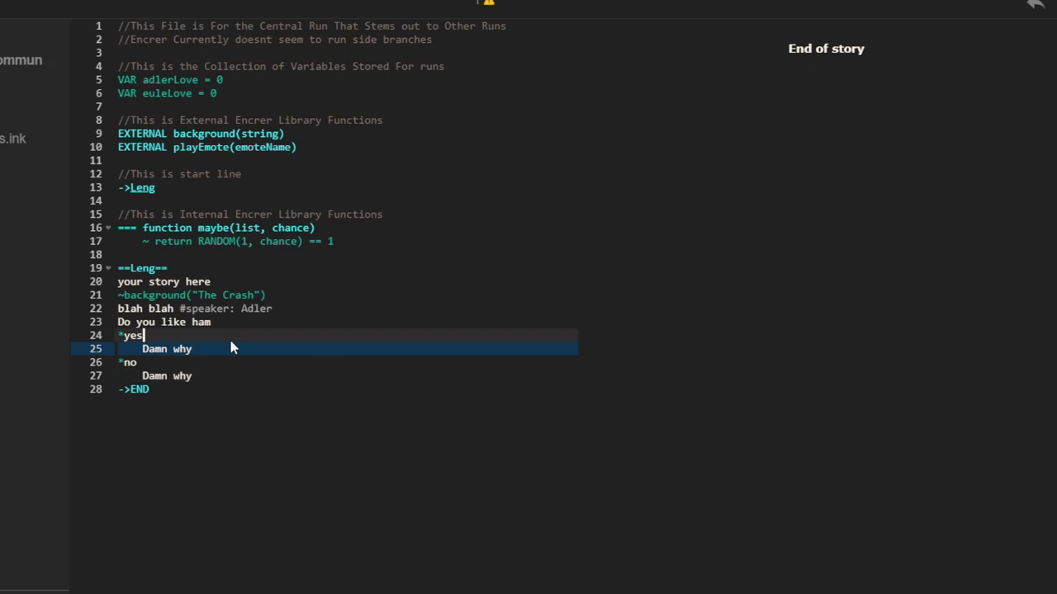
- Replace the reply under yes with an indented 'good answer'
{"action": "triple_click", "coordinate": [231, 344]}
{"action": "key", "text": "Return"}
{"action": "key", "text": "Up"}
{"action": "key", "text": "Tab"}
{"action": "type", "text": "good answer"}
- Add an unindented '-' gather after the choices, followed by an empty line before ->END
{"action": "key", "text": "Down"}
{"action": "key", "text": "Down"}
{"action": "key", "text": "Return"}
{"action": "key", "text": "BackSpace"}
{"action": "type", "text": "-"}
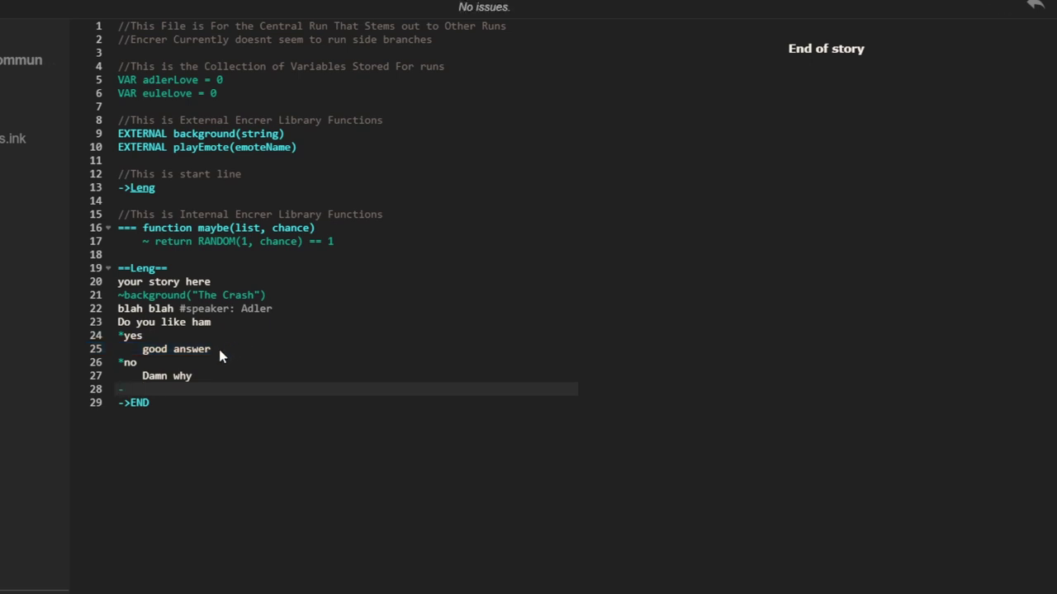
{"action": "left_click", "coordinate": [219, 360]}
{"action": "left_click", "coordinate": [346, 502]}
{"action": "key", "text": "Up"}
{"action": "key", "text": "Return"}
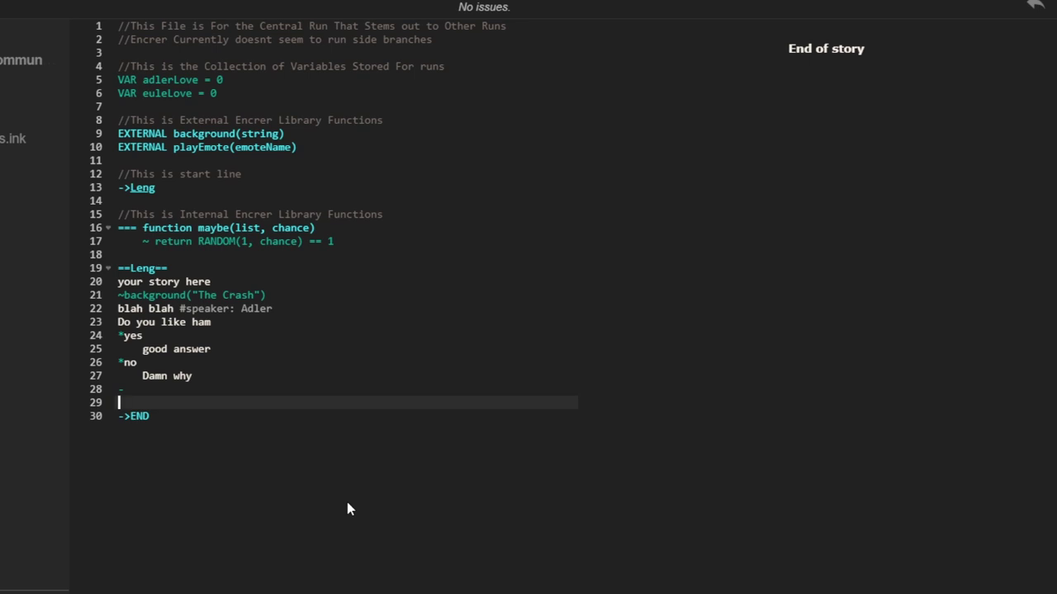
- Check the Leng knot and restore the empty line 29 after the gather
{"action": "left_click", "coordinate": [195, 322]}
{"action": "left_click", "coordinate": [164, 295]}
{"action": "left_click", "coordinate": [235, 402]}
{"action": "key", "text": "BackSpace"}
{"action": "key", "text": "Return"}
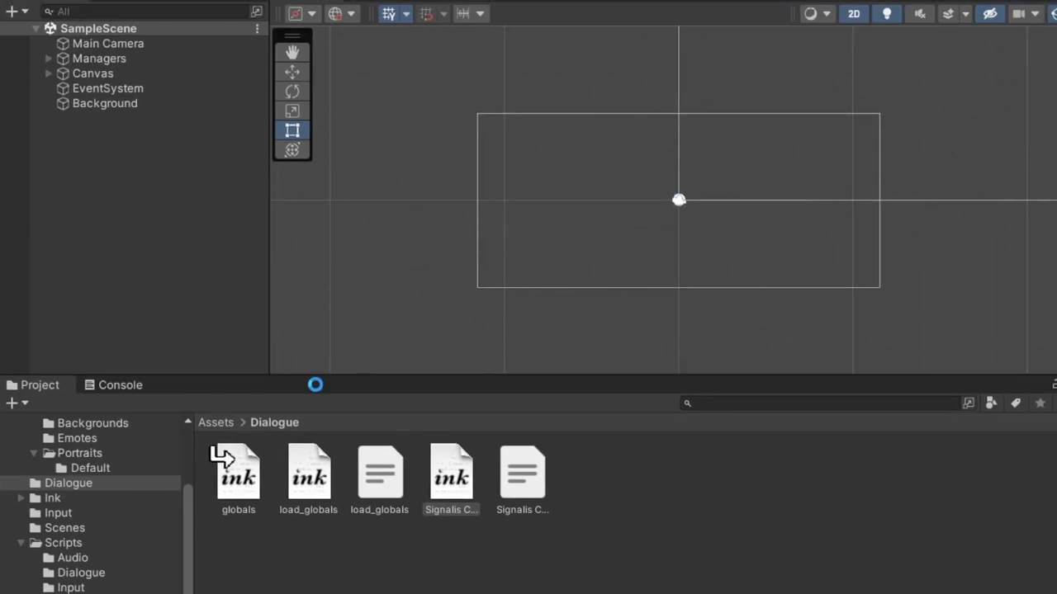
- Play-test from the compiled Signalis asset, answering yes to reach 'good answer', then stop
{"action": "double_click", "coordinate": [520, 475]}
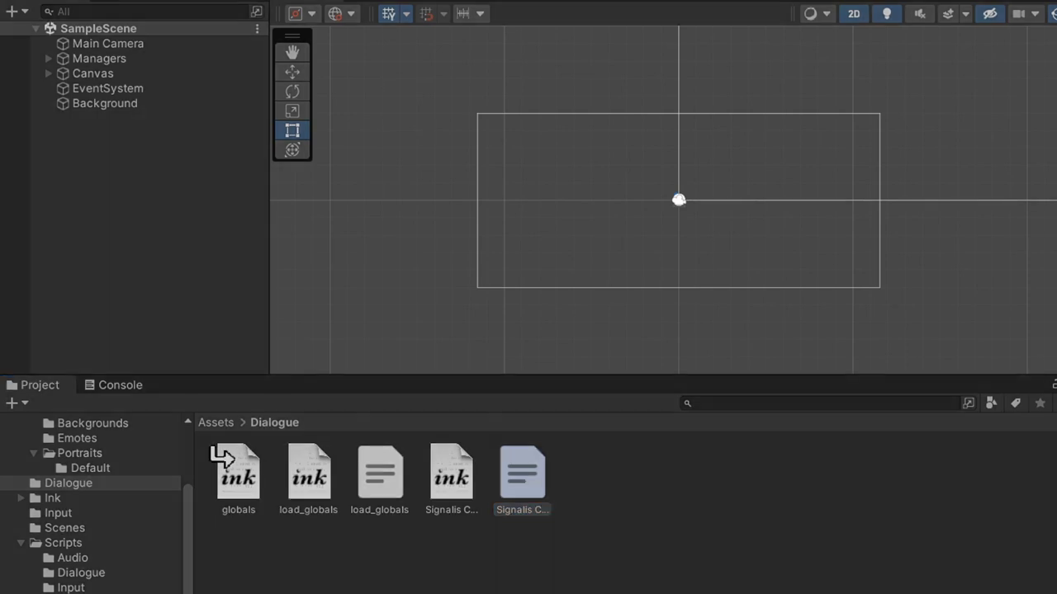
{"action": "key", "text": "ctrl+p"}
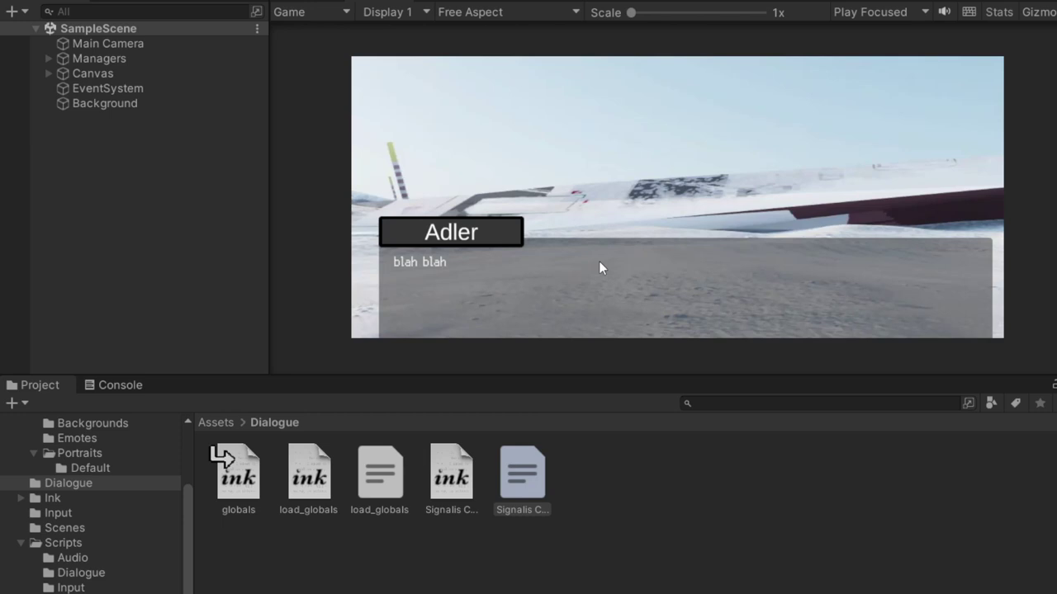
{"action": "key", "text": "space"}
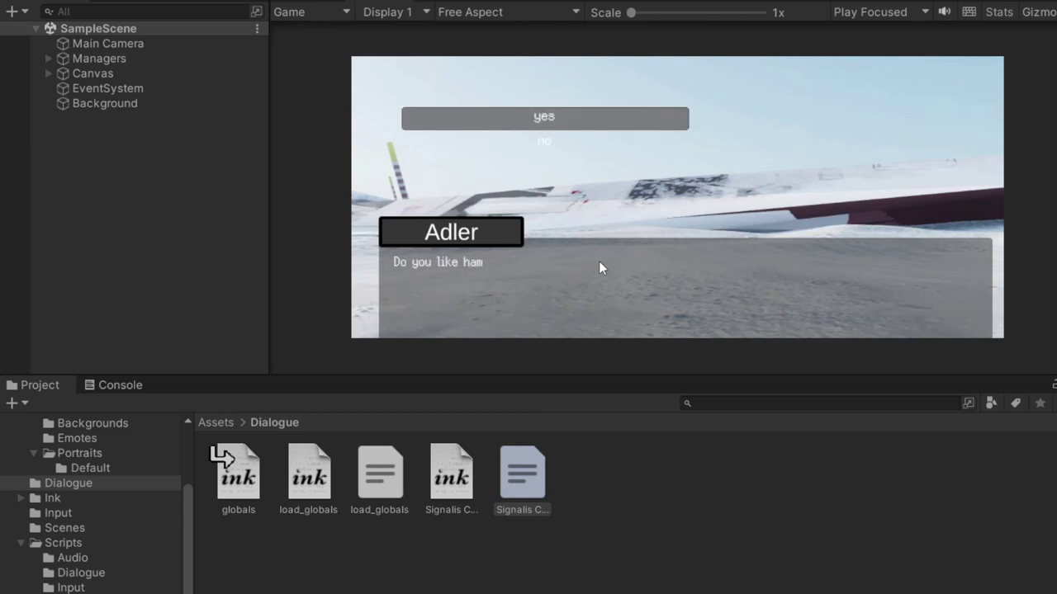
{"action": "left_click", "coordinate": [544, 120]}
{"action": "key", "text": "space"}
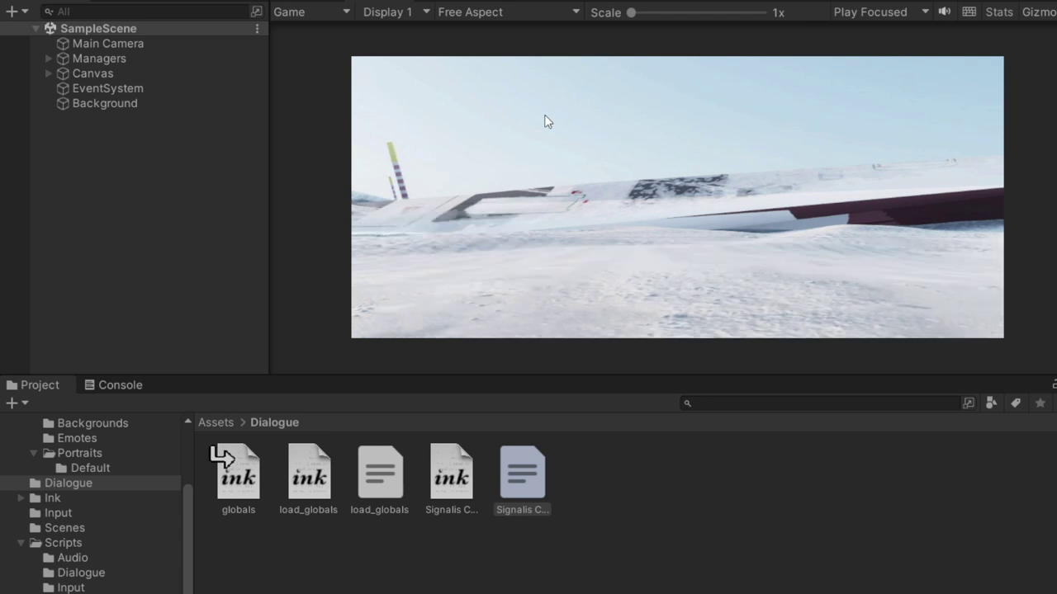
{"action": "key", "text": "ctrl+p"}
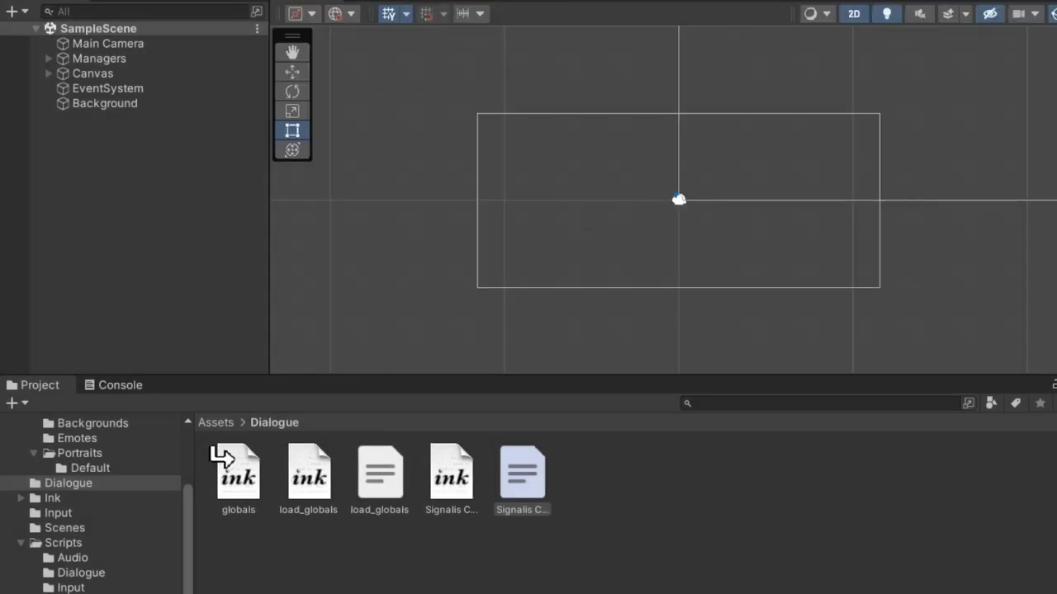
- Type the '#portraits Adler' tag on empty line 29 after the gather
{"action": "left_click", "coordinate": [125, 58]}
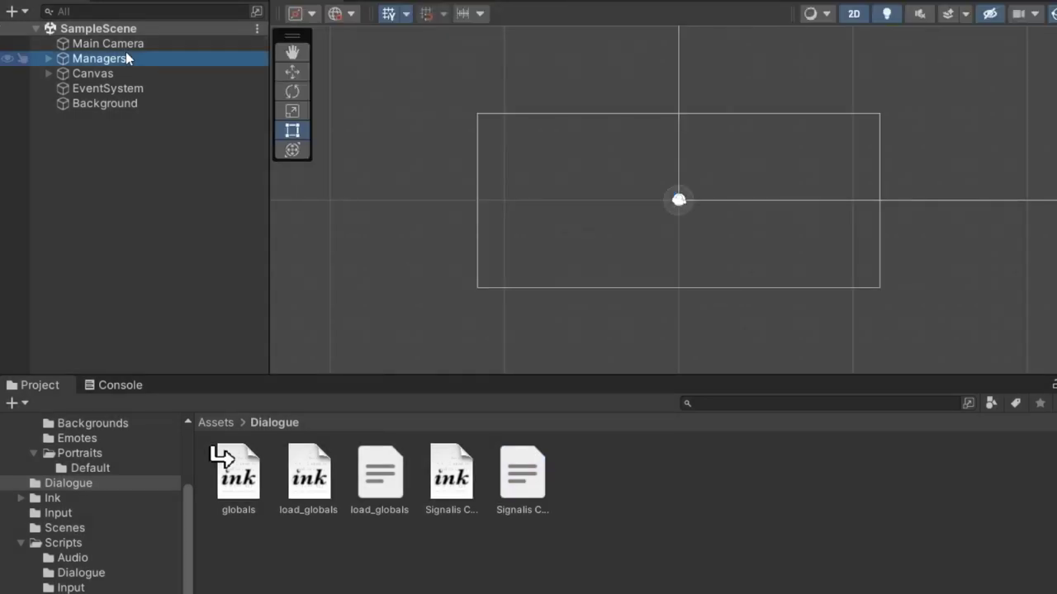
{"action": "left_click", "coordinate": [438, 469]}
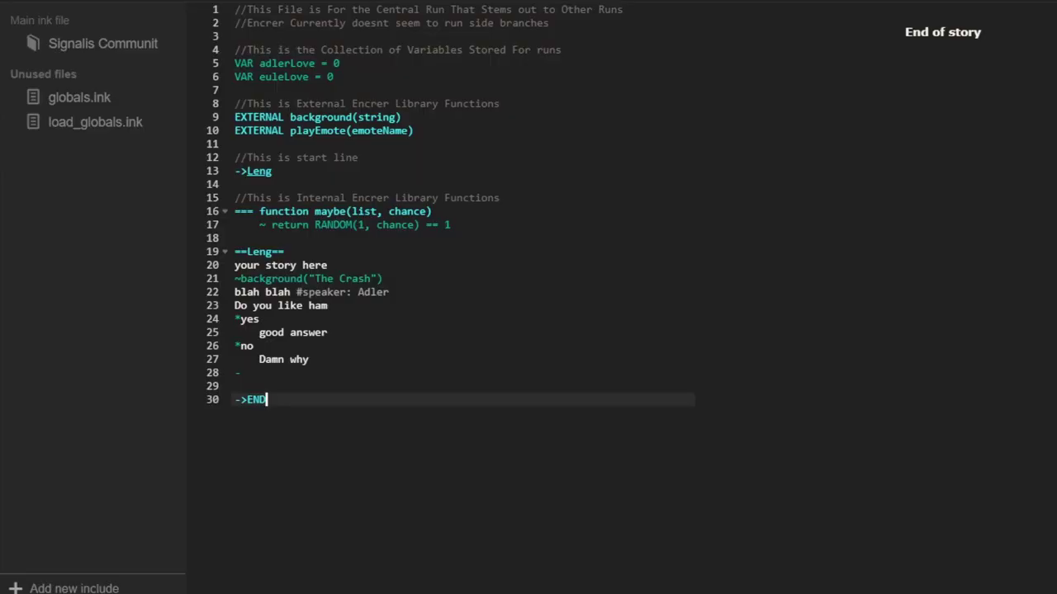
{"action": "left_click", "coordinate": [313, 389]}
{"action": "key", "text": "Up"}
{"action": "key", "text": "Down"}
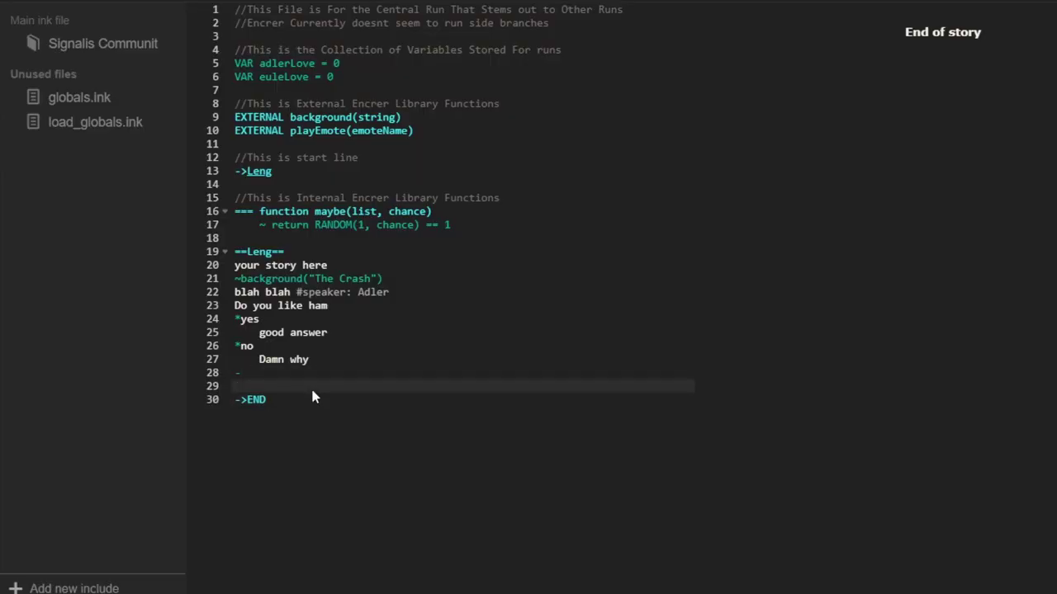
{"action": "type", "text": "#portraits"}
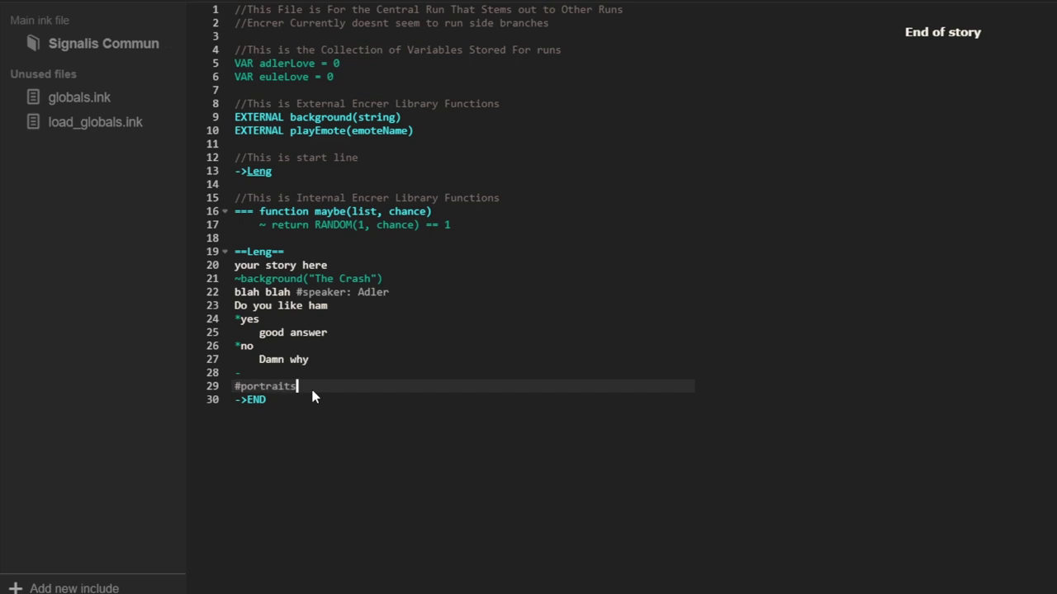
{"action": "key", "text": "BackSpace"}
{"action": "type", "text": ": Adler"}
- Review the Leng knot's speaker tag, portrait tag and background call lines
{"action": "left_click", "coordinate": [373, 339]}
{"action": "left_click", "coordinate": [389, 359]}
{"action": "left_click_drag", "start_coordinate": [236, 400], "coordinate": [245, 251]}
{"action": "left_click", "coordinate": [577, 269]}
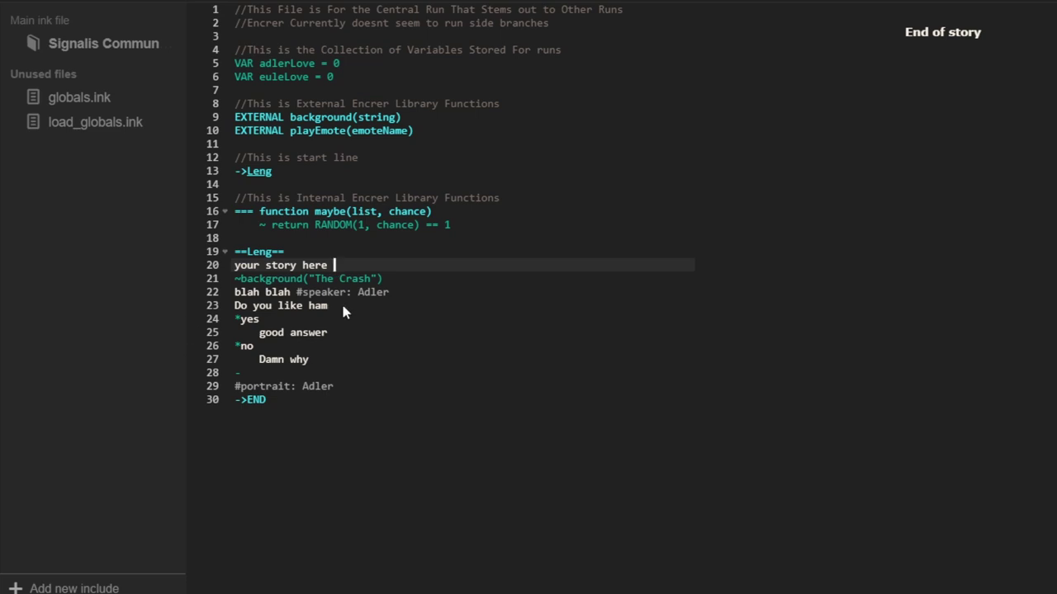
{"action": "left_click_drag", "start_coordinate": [307, 292], "coordinate": [385, 294]}
{"action": "left_click", "coordinate": [385, 292]}
{"action": "triple_click", "coordinate": [327, 386]}
{"action": "triple_click", "coordinate": [324, 279]}
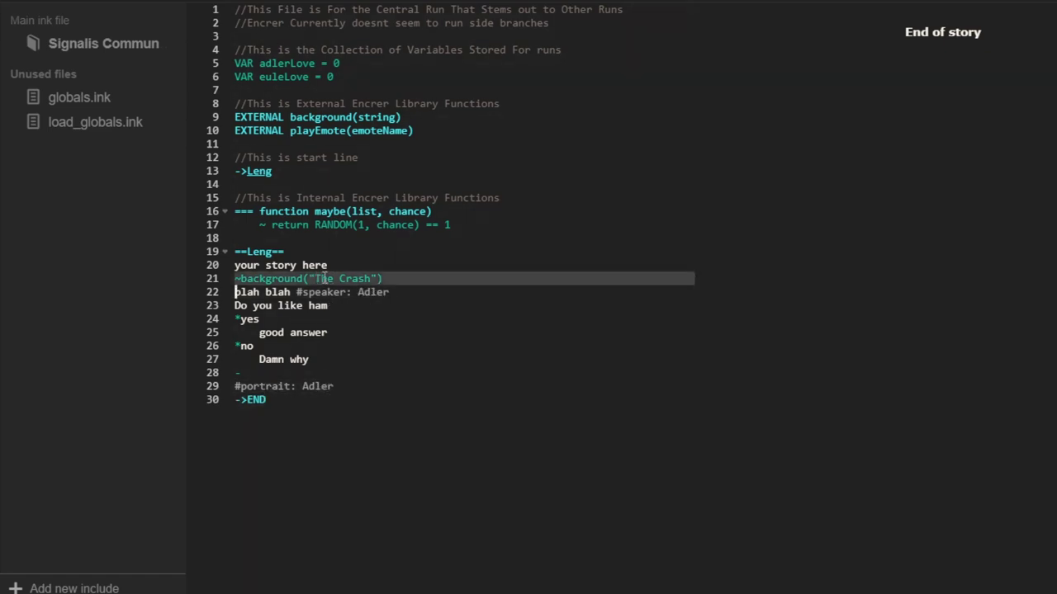
{"action": "left_click", "coordinate": [478, 420]}
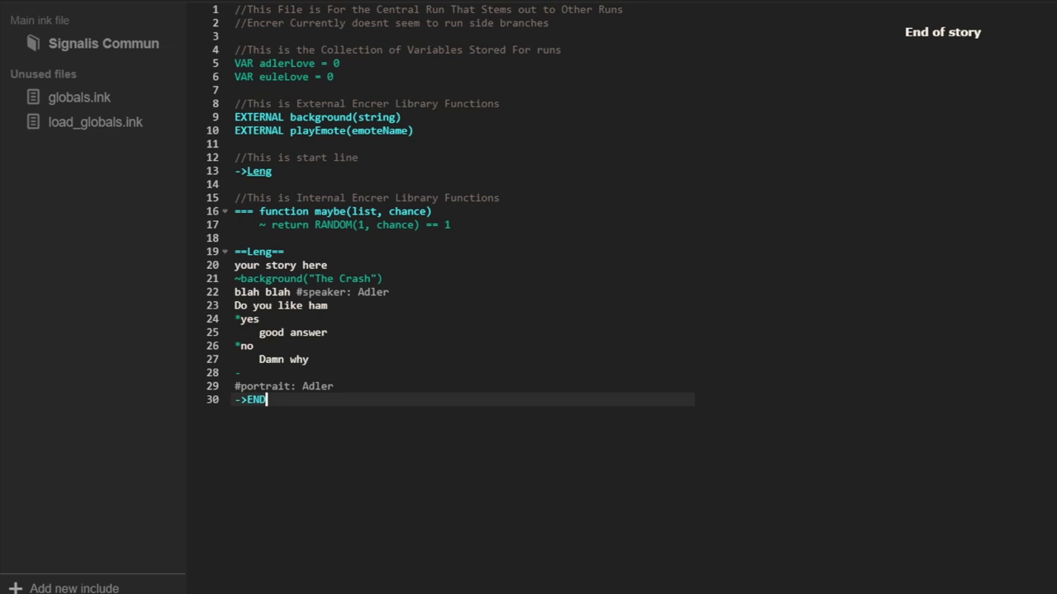
- Step through the Leng knot in Inky, highlighting the yes/no choice block on lines 24-28
{"action": "left_click", "coordinate": [436, 250]}
{"action": "left_click", "coordinate": [428, 262]}
{"action": "left_click", "coordinate": [427, 275]}
{"action": "left_click", "coordinate": [416, 383]}
{"action": "left_click", "coordinate": [424, 357]}
{"action": "left_click", "coordinate": [419, 371]}
{"action": "left_click", "coordinate": [411, 349]}
{"action": "left_click", "coordinate": [409, 359]}
{"action": "left_click", "coordinate": [409, 371]}
{"action": "left_click_drag", "start_coordinate": [408, 371], "coordinate": [234, 319]}
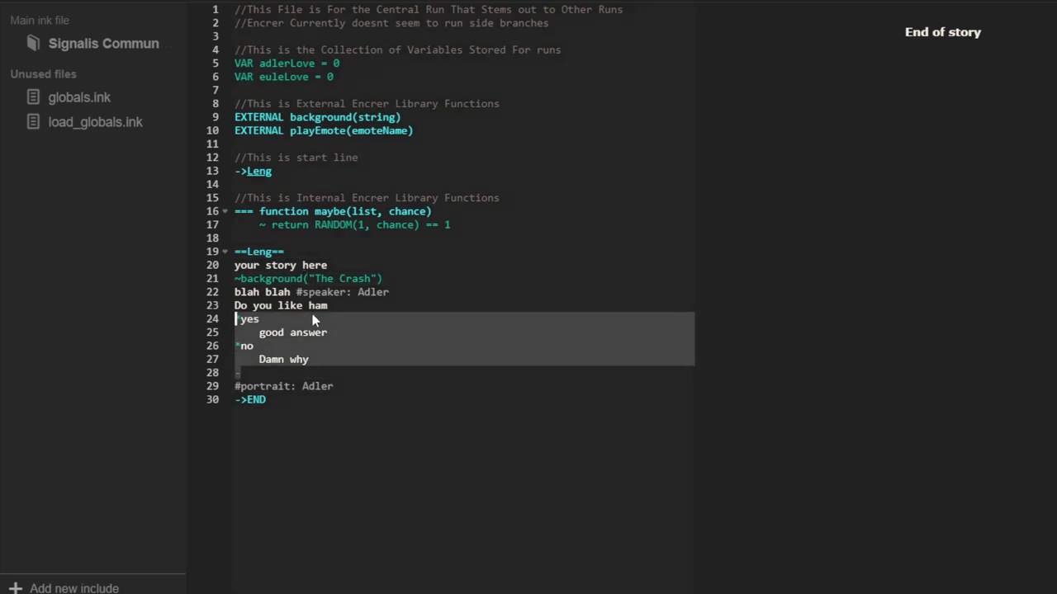
{"action": "left_click", "coordinate": [351, 317]}
{"action": "left_click", "coordinate": [352, 310]}
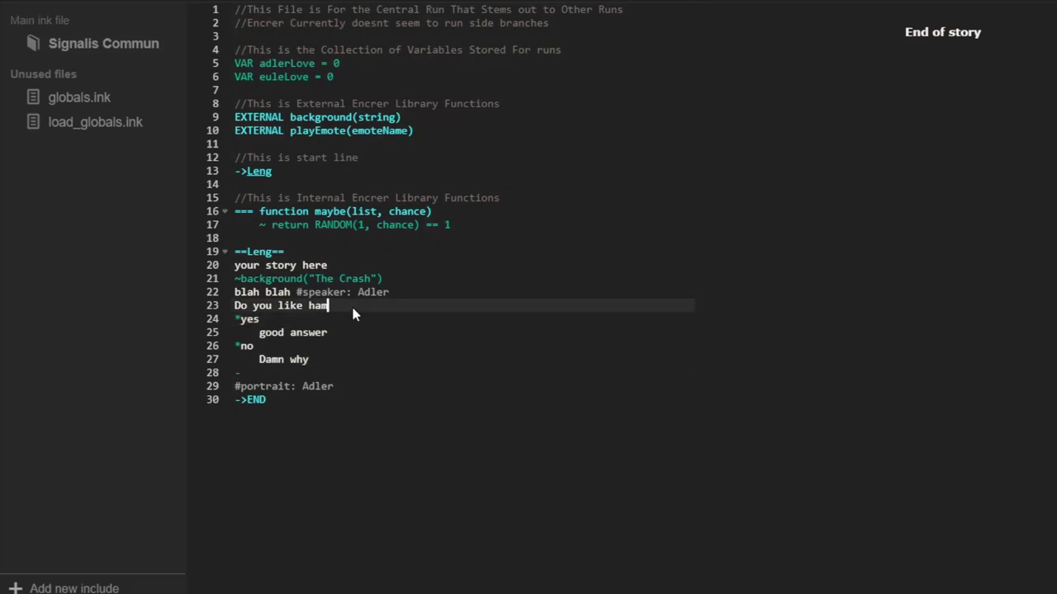